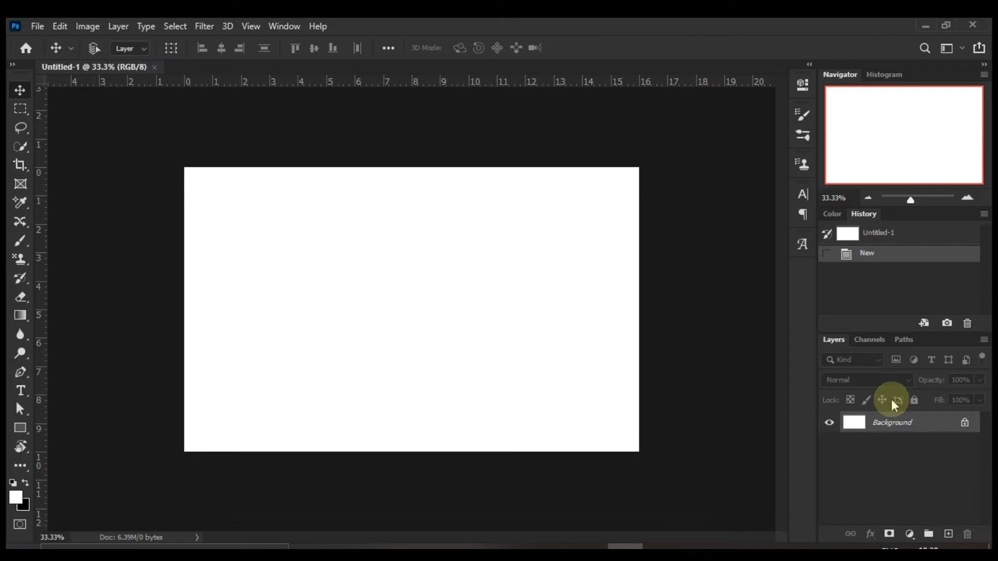
Dock the Layers panel in its own column beside the canvas
left_click_drag(838, 339, 785, 142)
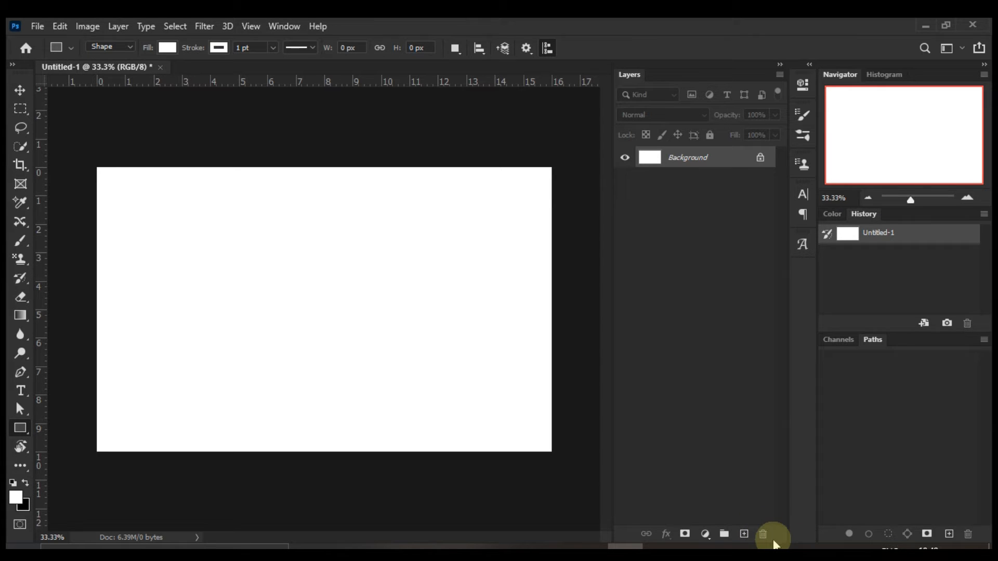
Add a new empty layer and delete it again
left_click(745, 536)
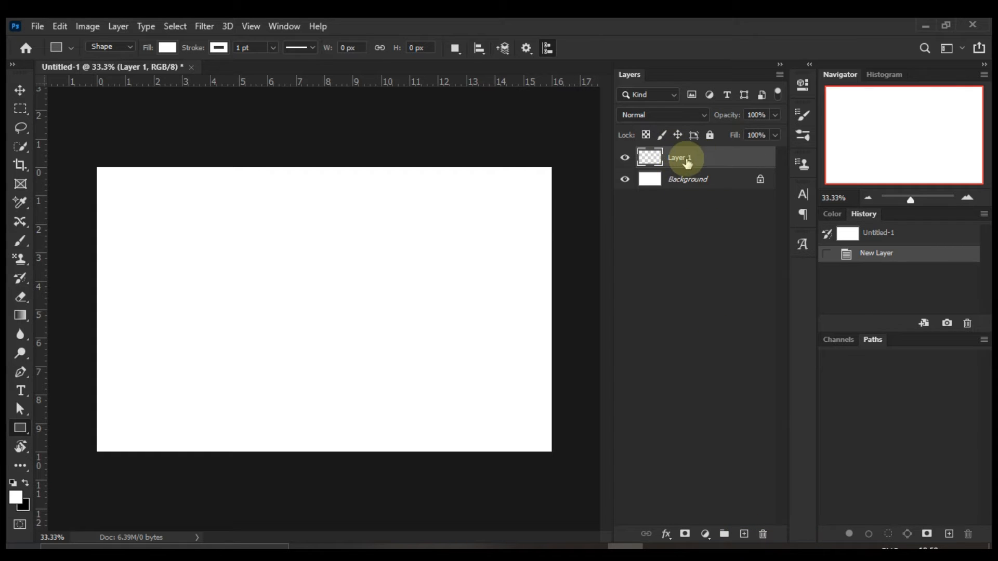
left_click(763, 535)
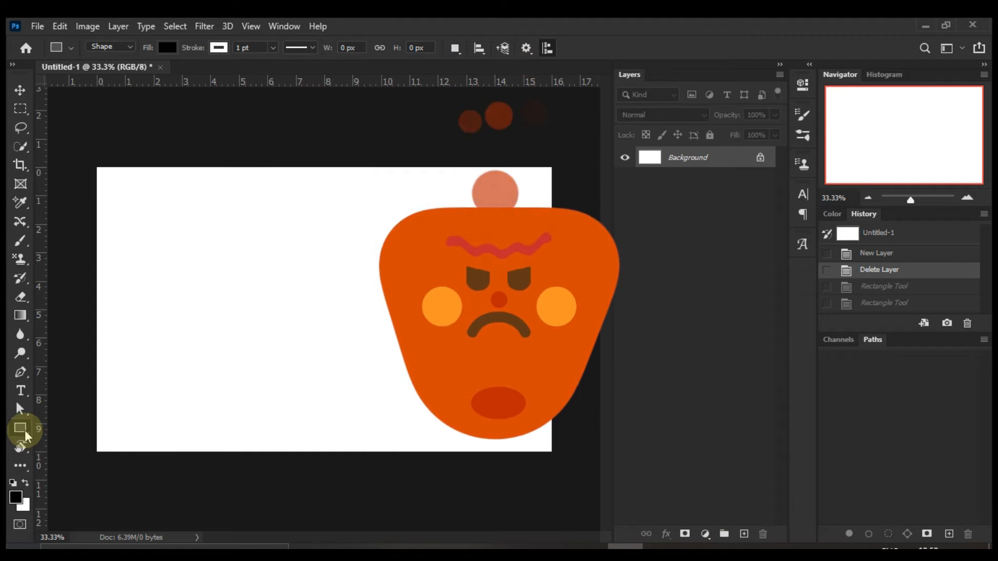
Draw a black square of about 678 px on the canvas and a larger one of about 1402 px
left_click_drag(268, 181, 350, 264)
mouse_move(417, 321)
left_mouse_down()
mouse_move(599, 487)
mouse_move(588, 491)
left_mouse_up()
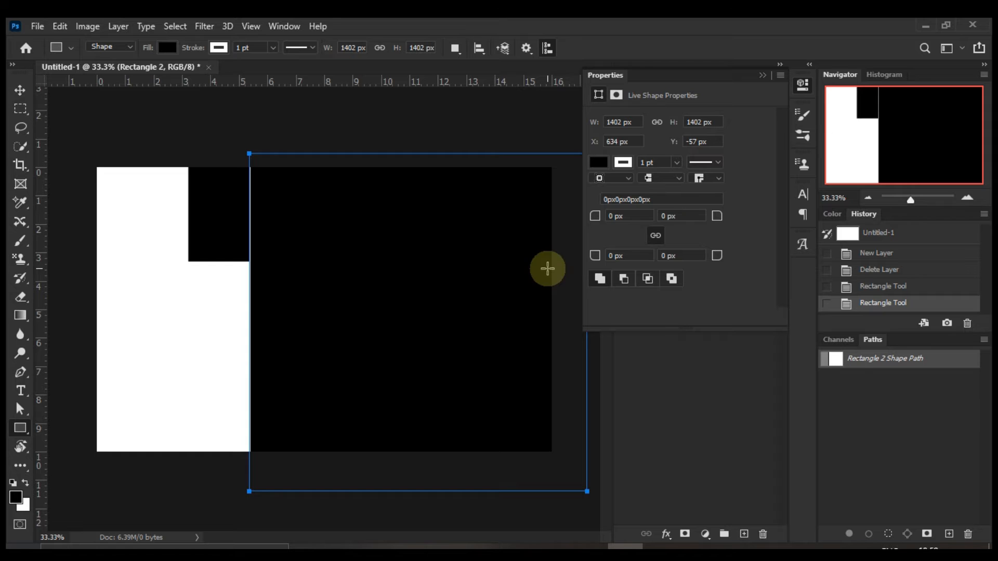
Fill the larger Rectangle 2 shape with yellow and the smaller Rectangle 1 shape with dark grey
left_click(167, 47)
left_click(77, 125)
left_click(304, 192)
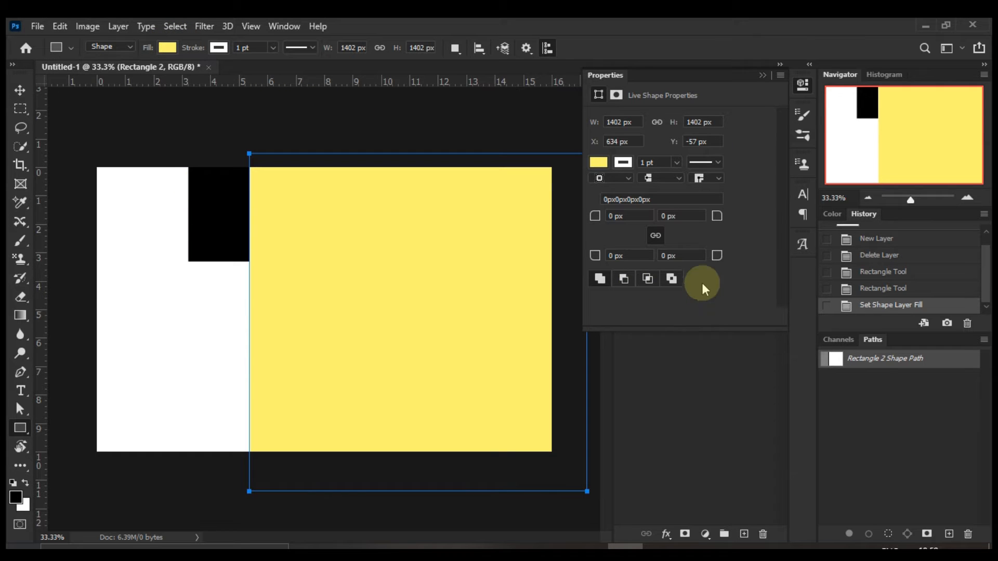
left_click(762, 76)
left_click(721, 182)
left_click(167, 46)
left_click(168, 124)
left_click(160, 47)
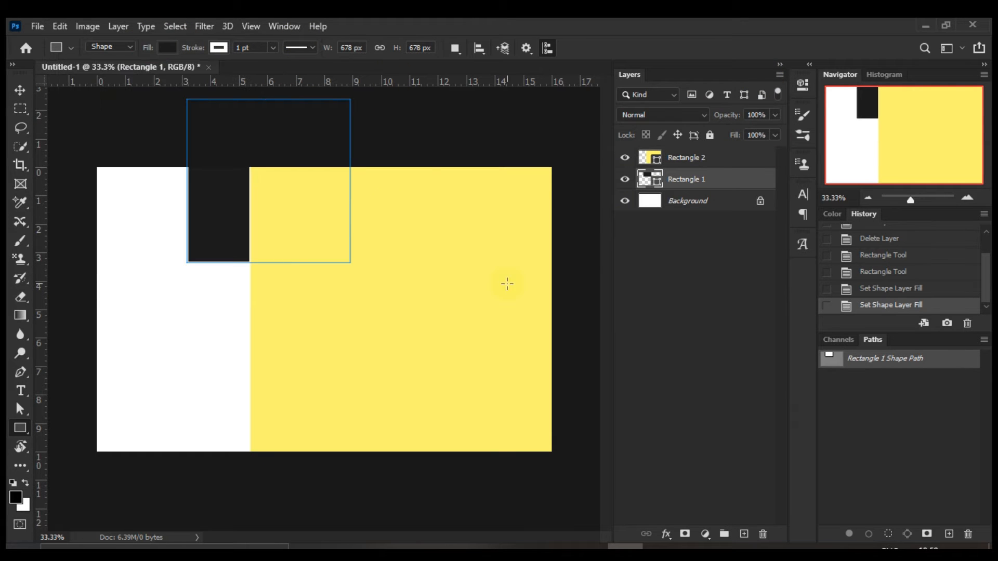
Rotate both squares with Free Transform so that their edges run diagonally
key("ctrl+t")
left_click_drag(376, 277, 277, 354)
left_click(686, 157)
key("ctrl+t")
left_click_drag(367, 461, 107, 364)
Move the dark square into the canvas's upper-right corner and the yellow square into the lower-right corner
left_click(20, 92)
left_click_drag(382, 279, 500, 397)
left_click_drag(311, 256, 551, 224)
left_click_drag(510, 288, 506, 334)
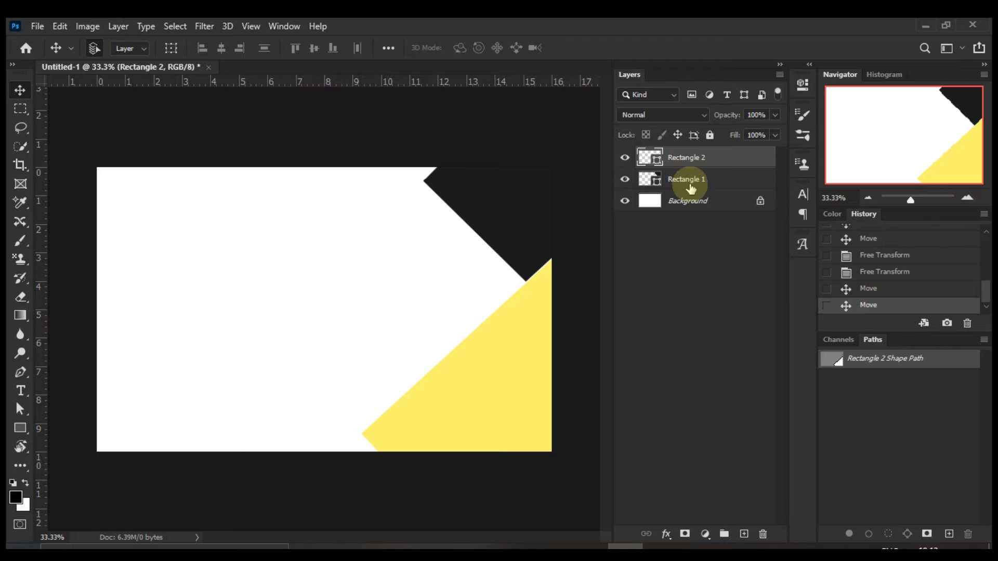
Group the Rectangle 1 and Rectangle 2 layers and name the group Shapes
left_click(691, 182, "shift")
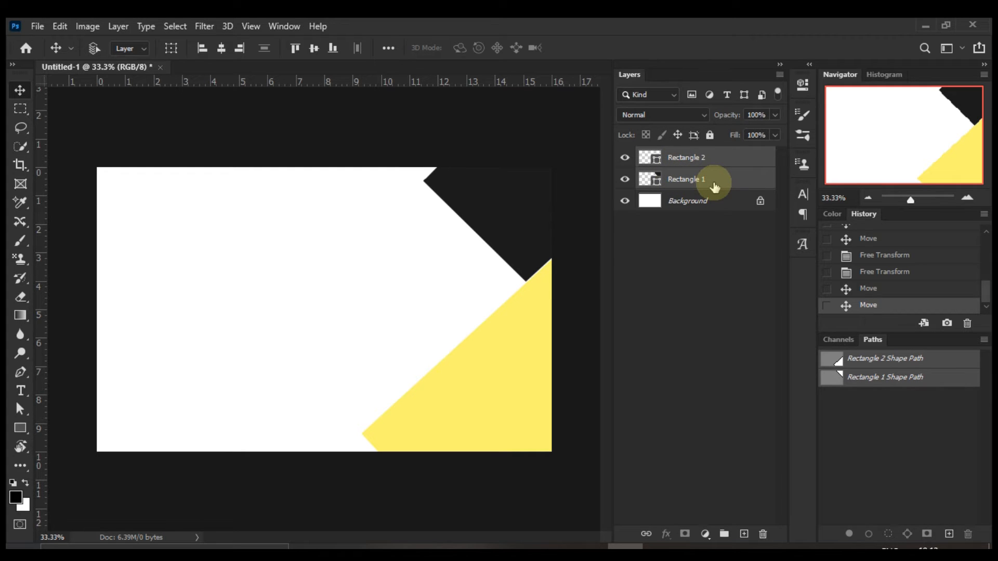
left_click(724, 535)
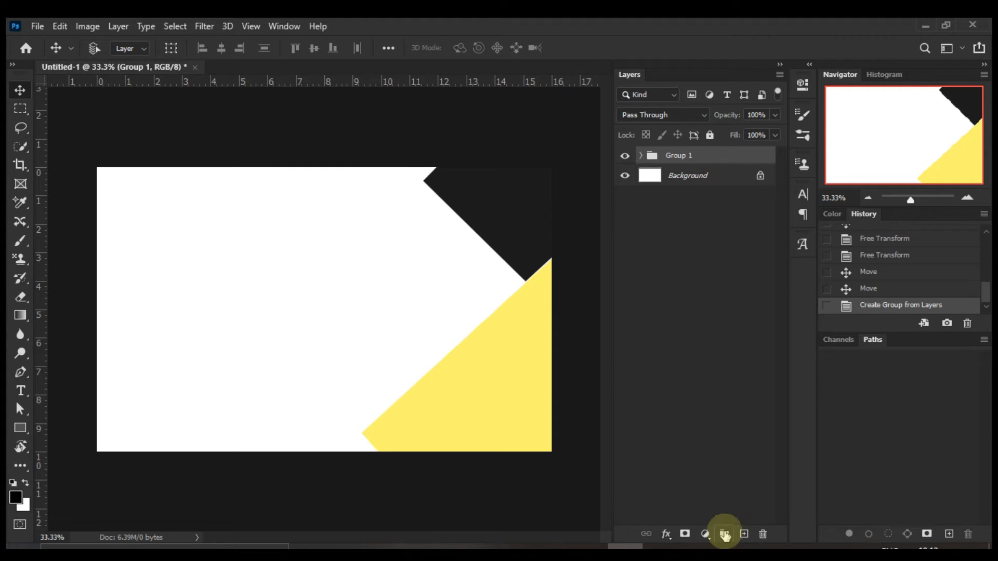
double_click(679, 156)
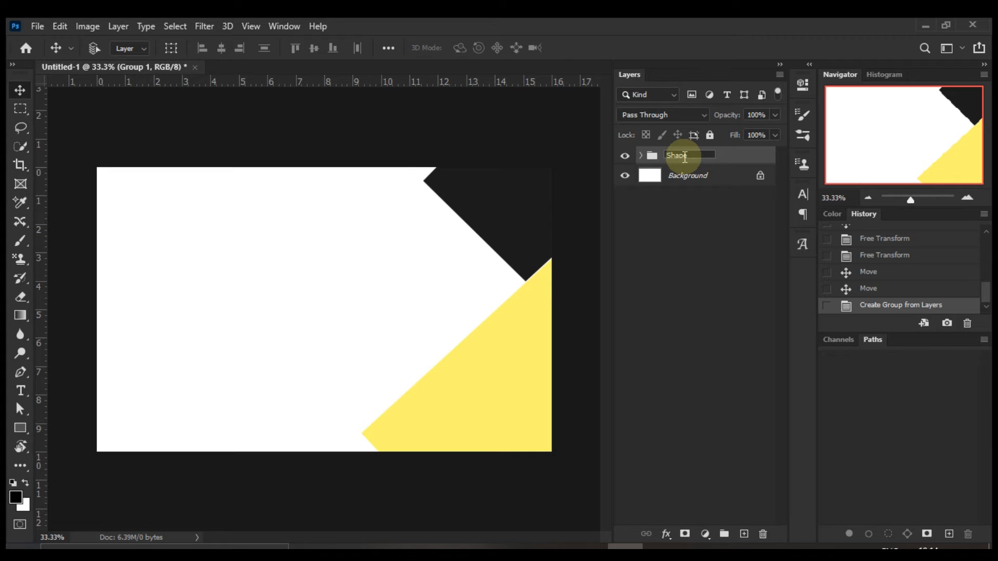
left_click(682, 203)
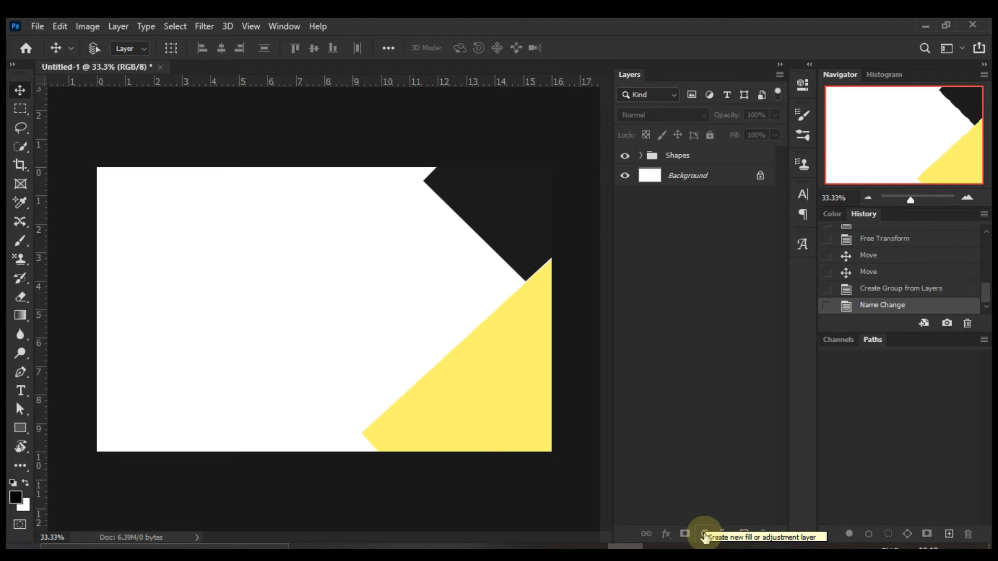
Add a Solid Color fill layer in #0e0e0e and place it beneath the Shapes group
left_click(705, 536)
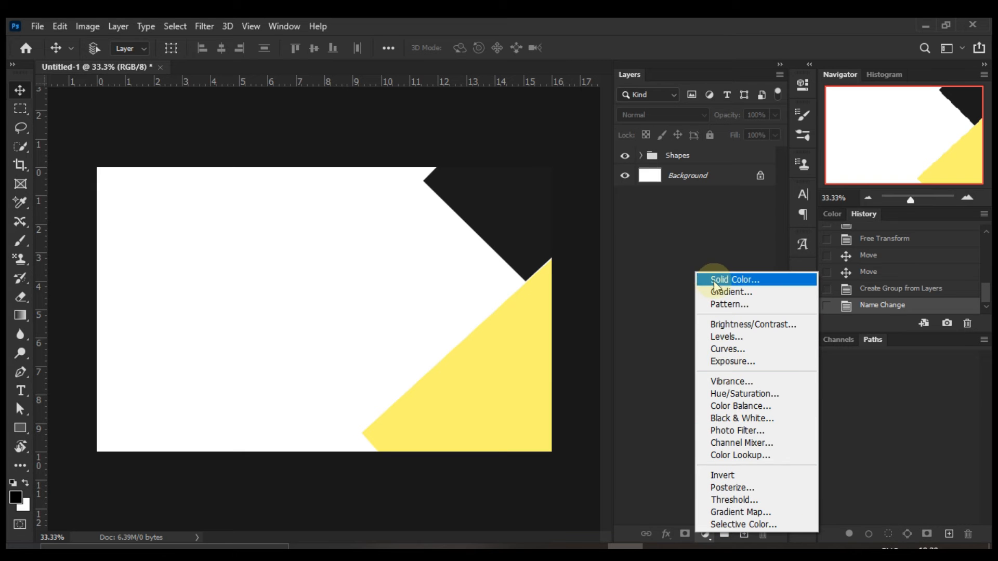
left_click(764, 283)
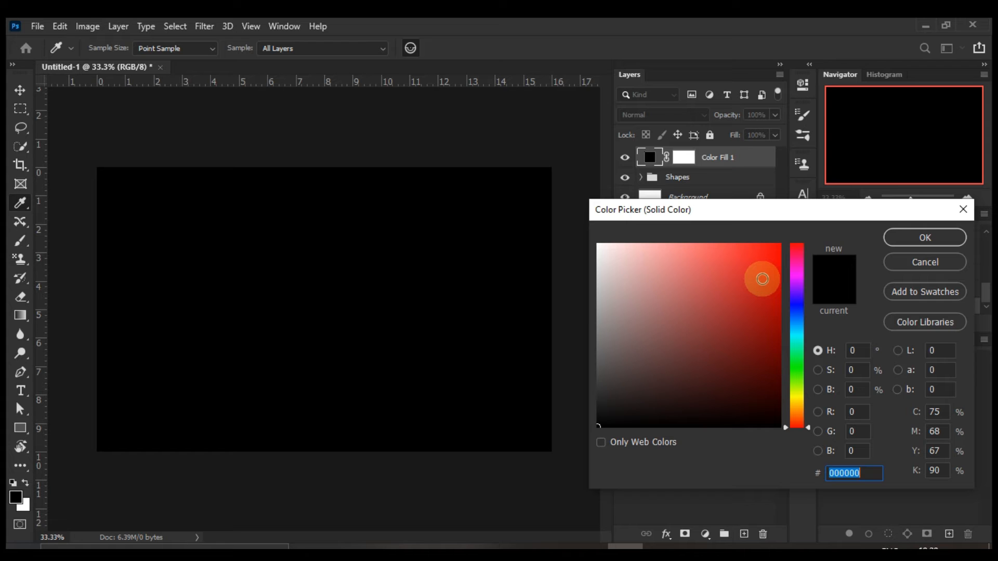
left_click_drag(608, 413, 596, 418)
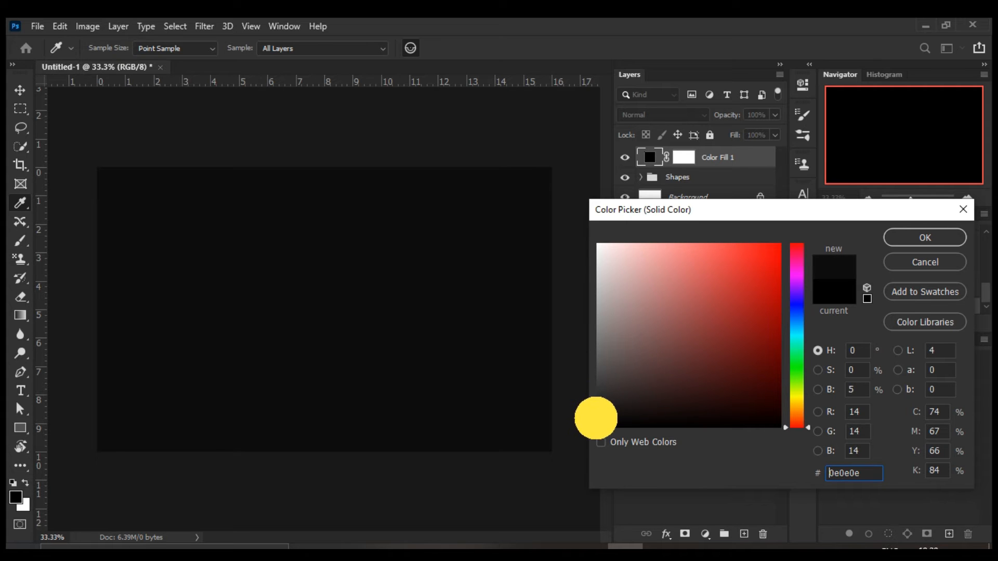
left_click(953, 238)
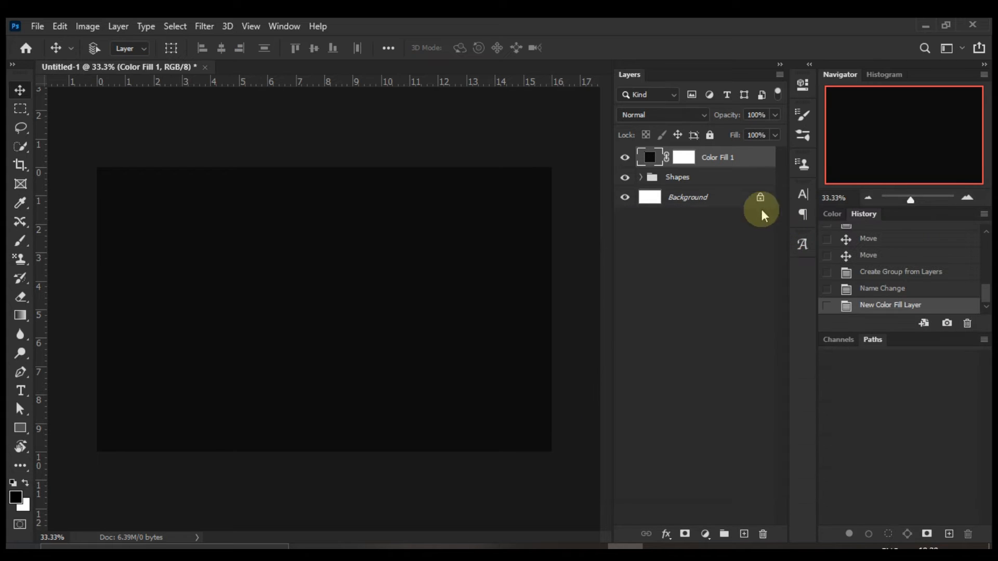
left_click_drag(742, 156, 746, 189)
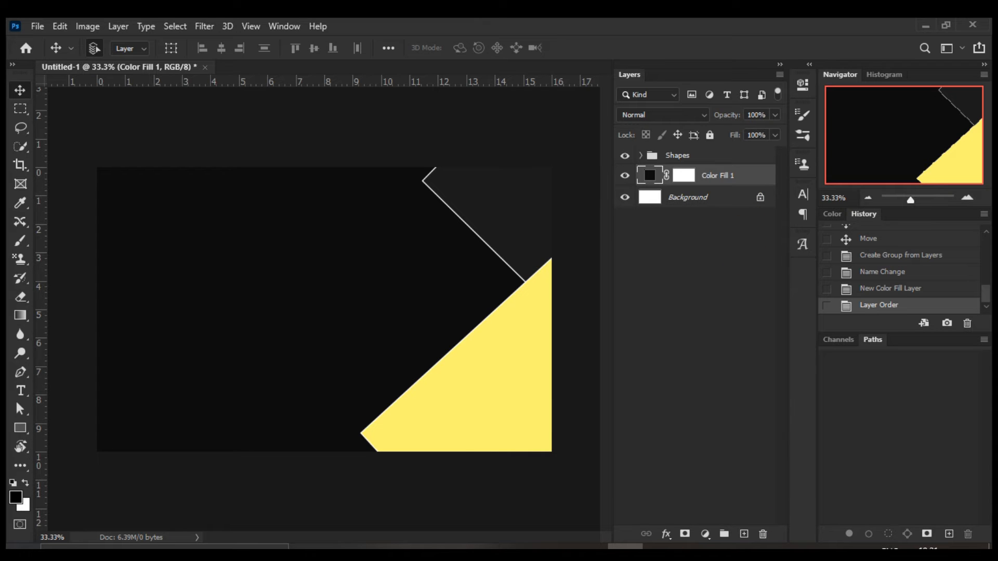
Place the chicago-690364 image, enlarge it to cover the whole canvas, and move its layer below Color Fill 1
left_click(684, 535)
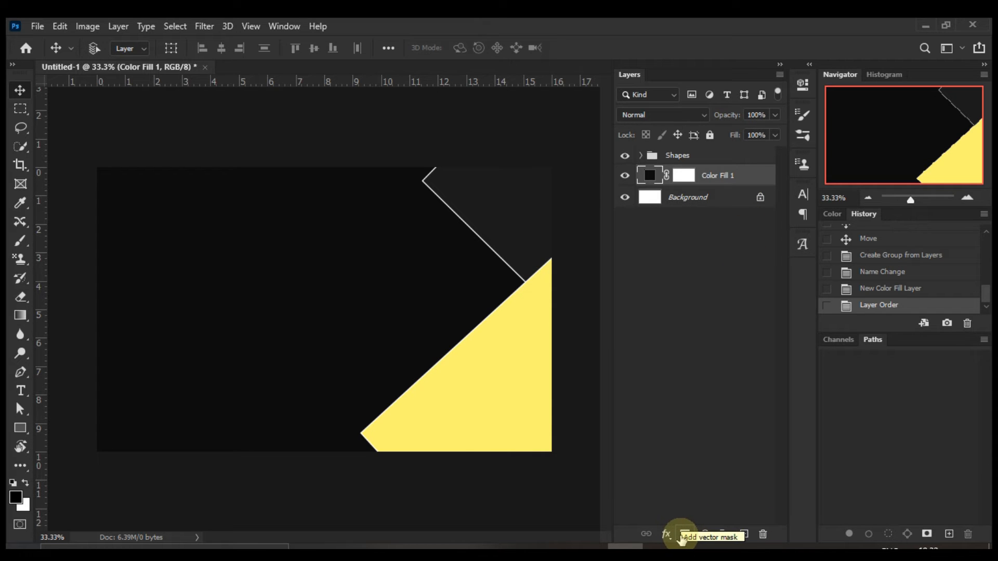
right_click(419, 546)
left_click(384, 194)
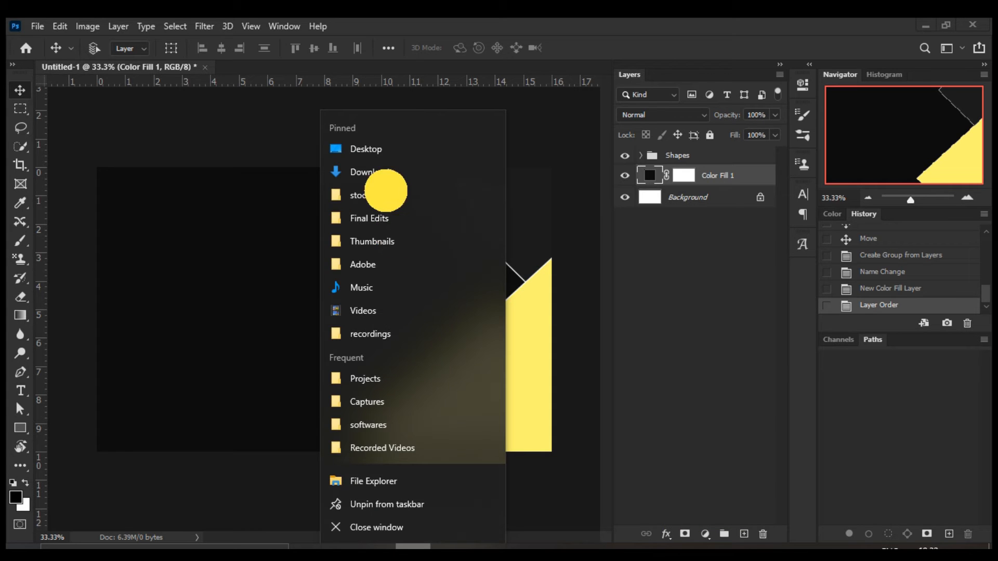
left_click_drag(838, 456, 296, 412)
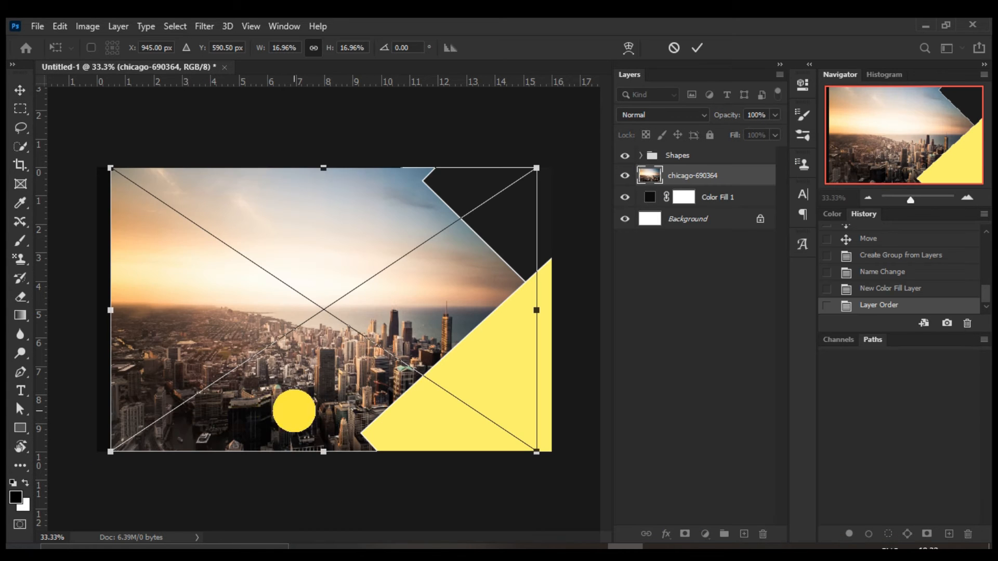
left_click_drag(528, 163, 616, 85)
left_click_drag(689, 177, 703, 207)
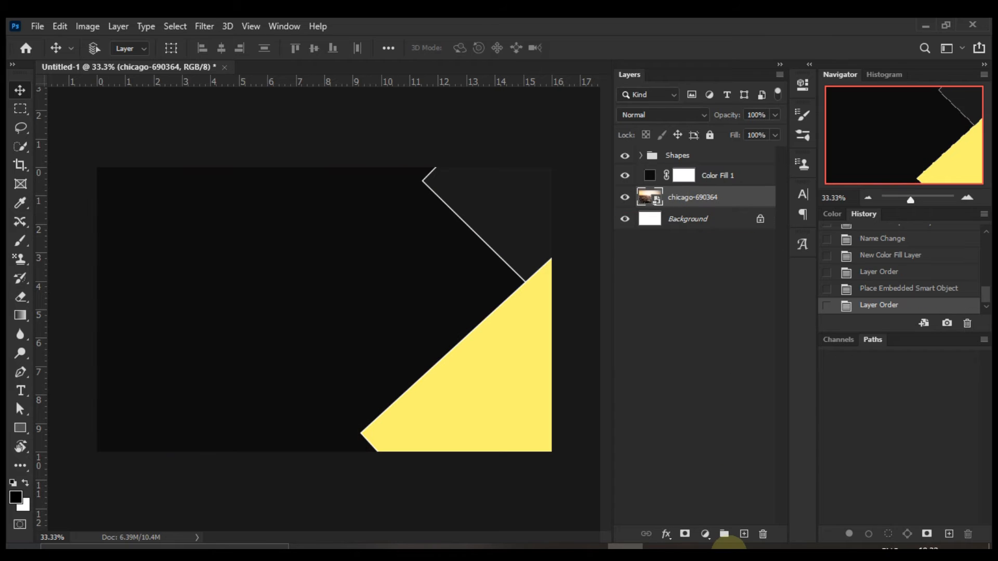
Add a layer mask to the chicago-690364 layer and hide the Color Fill 1 layer
key("ctrl")
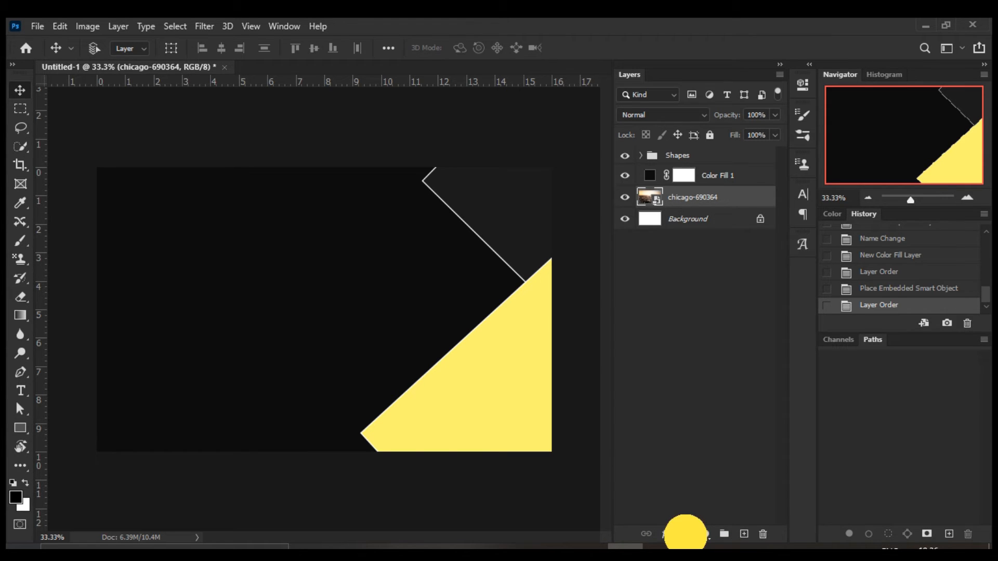
left_click(686, 535)
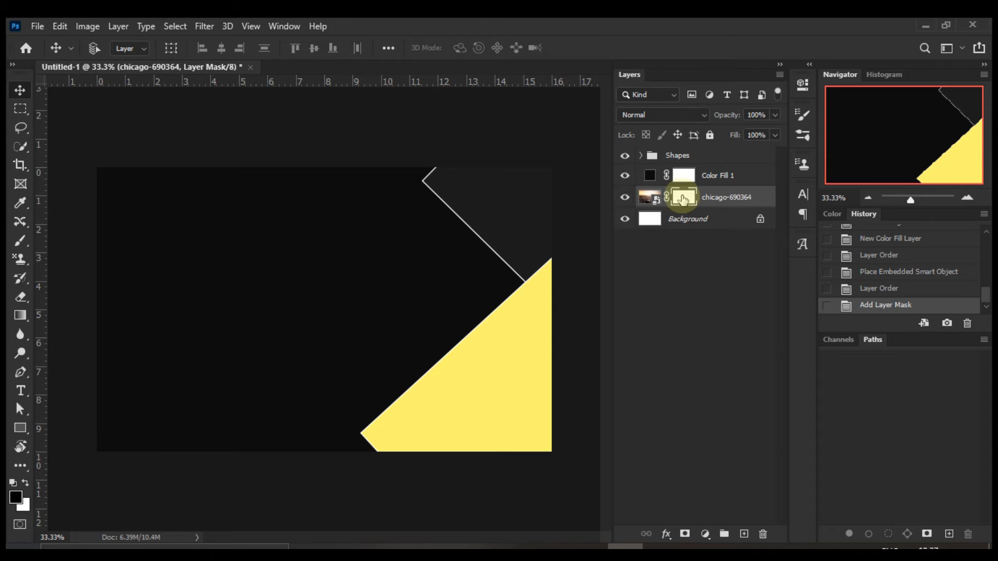
left_click(625, 176)
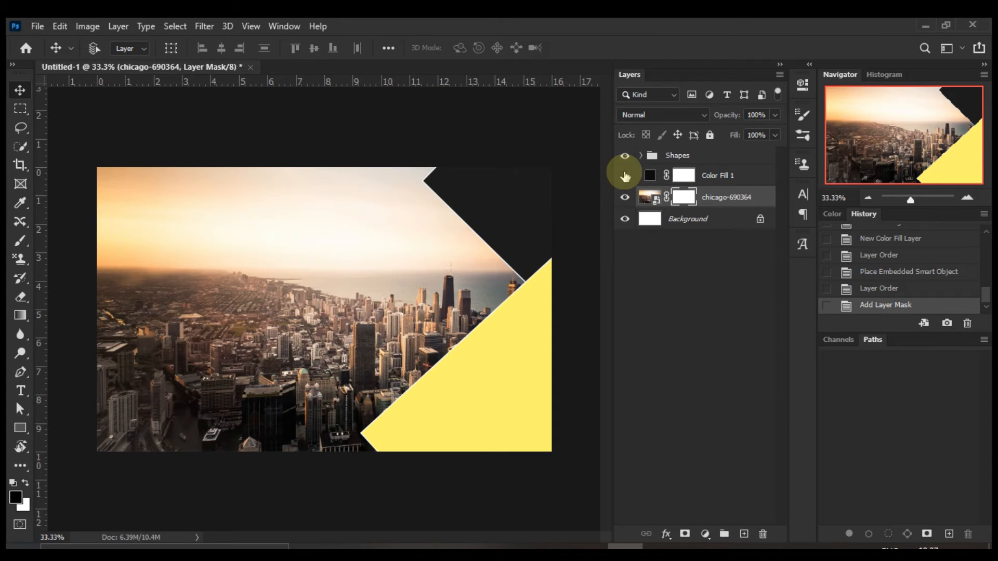
Try brushing on the city image's mask with black and with white, and undo both strokes
left_click(20, 241)
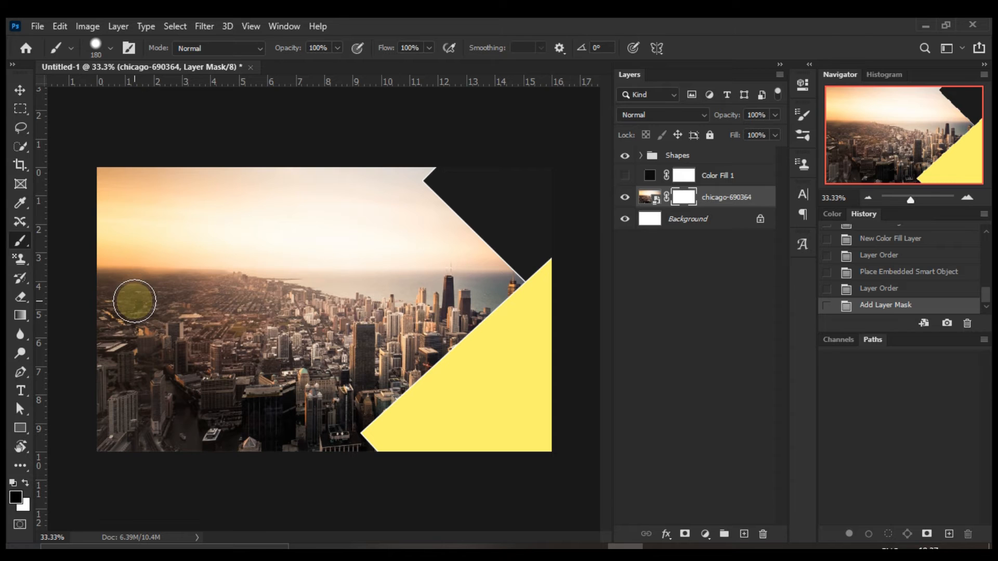
mouse_move(123, 333)
left_mouse_down()
mouse_move(317, 262)
mouse_move(405, 281)
mouse_move(388, 360)
mouse_move(408, 449)
mouse_move(284, 443)
mouse_move(317, 415)
left_mouse_up()
left_click(25, 483)
mouse_move(230, 373)
left_mouse_down()
mouse_move(444, 329)
mouse_move(346, 411)
mouse_move(328, 444)
mouse_move(460, 328)
mouse_move(191, 301)
mouse_move(287, 270)
left_mouse_up()
key("ctrl+z")
key("ctrl+z")
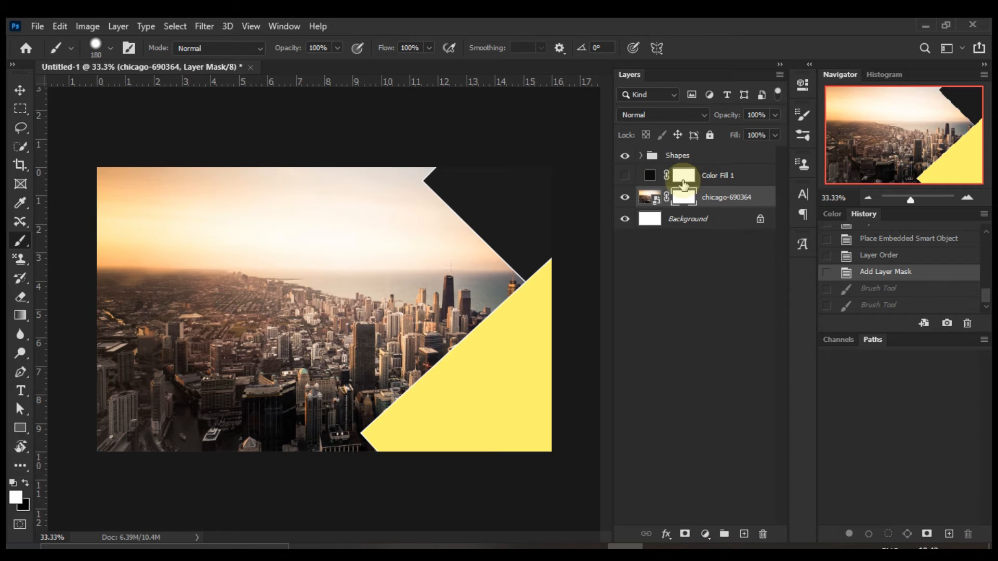
Delete the layer mask from the chicago-690364 layer and show Color Fill 1 again
right_click(682, 199)
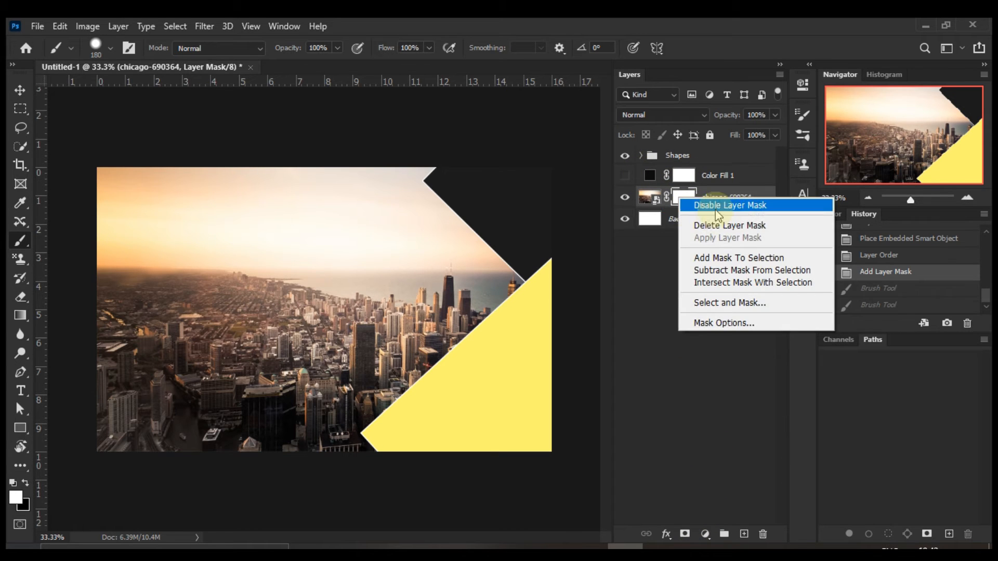
left_click(723, 225)
left_click(625, 175)
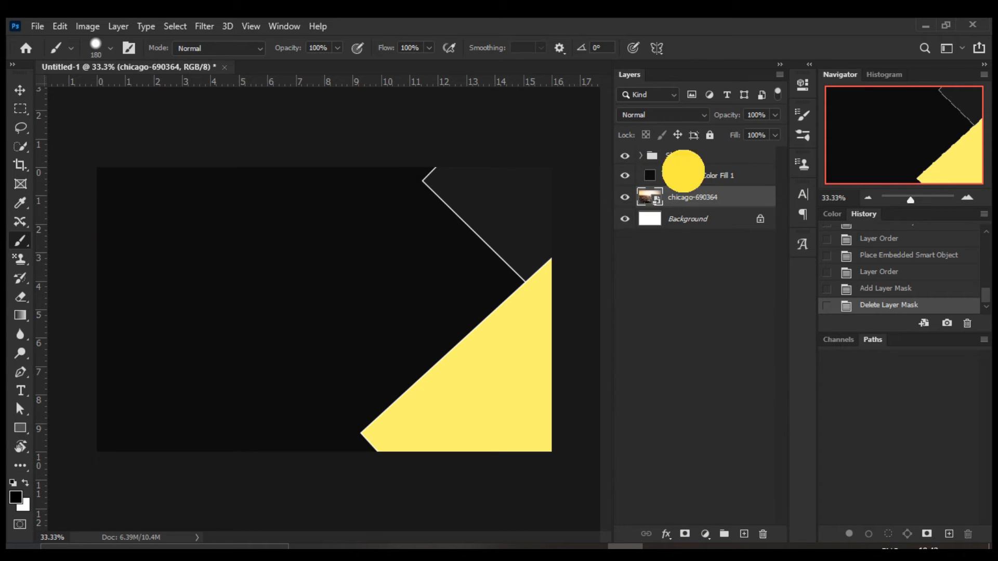
On the Color Fill 1 mask, draw a black Foreground to Transparent linear gradient from the canvas's right side to near its left edge
left_click(683, 173)
key("u")
left_click(685, 176)
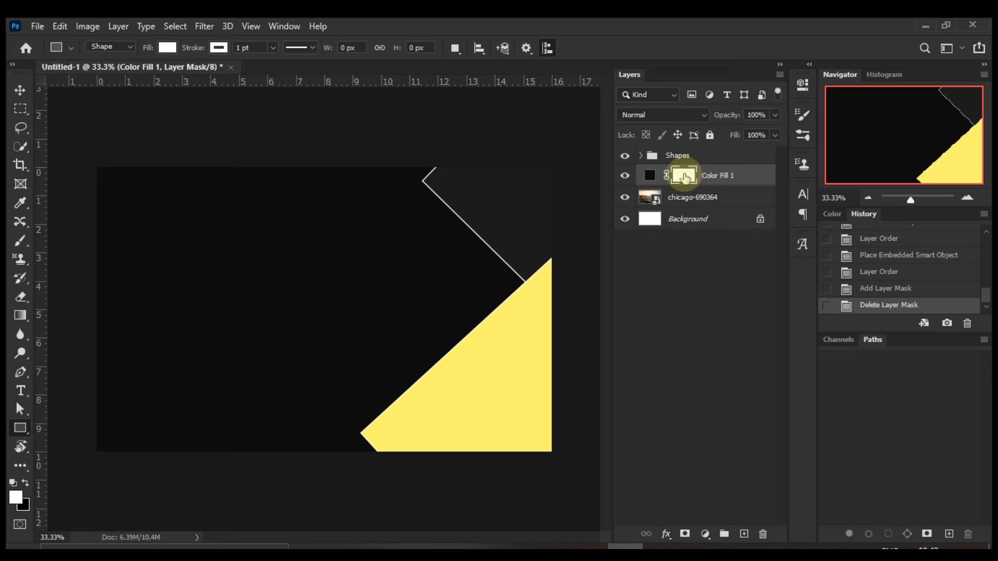
left_click(21, 316)
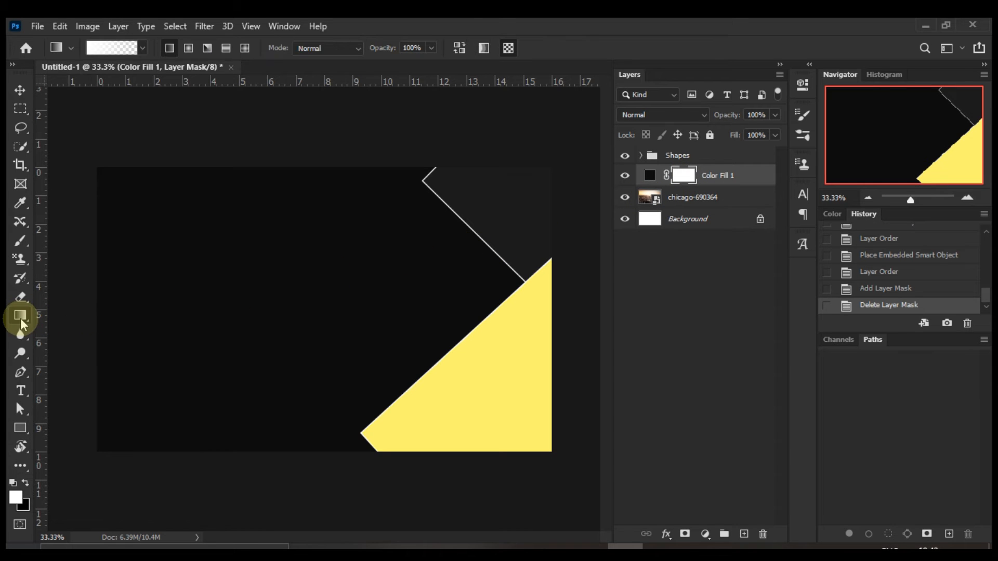
left_click(114, 49)
left_click(704, 190)
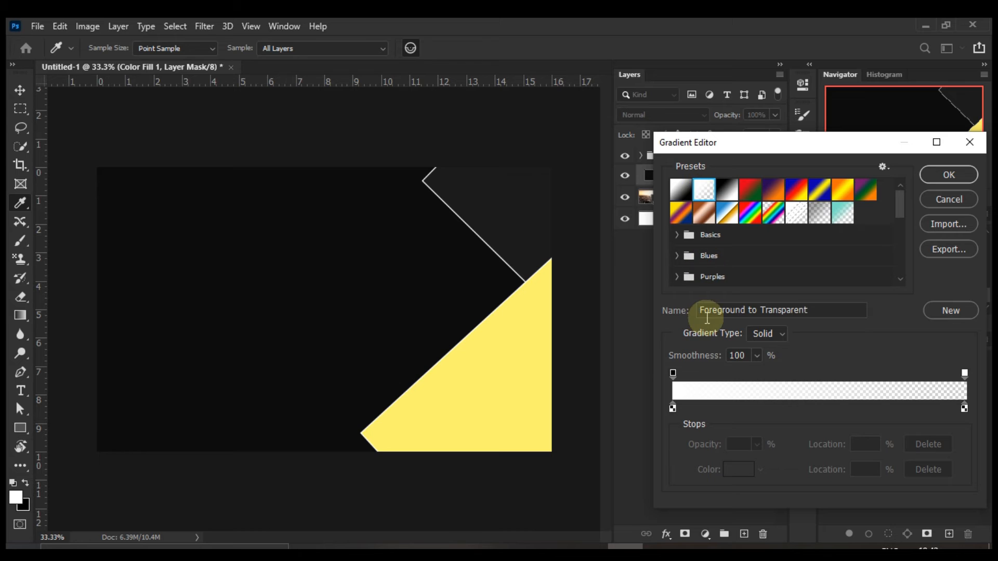
left_click(950, 175)
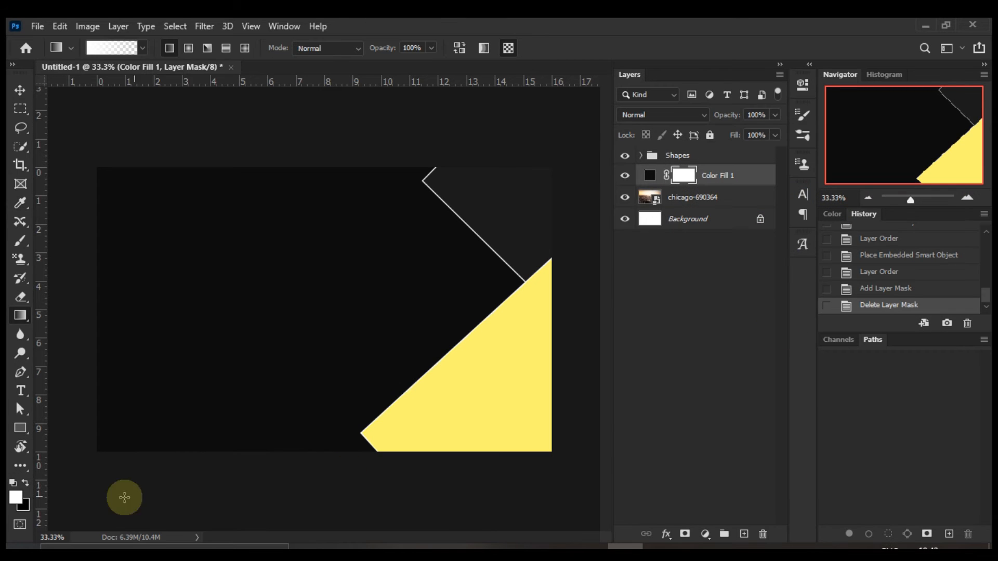
left_click(25, 484)
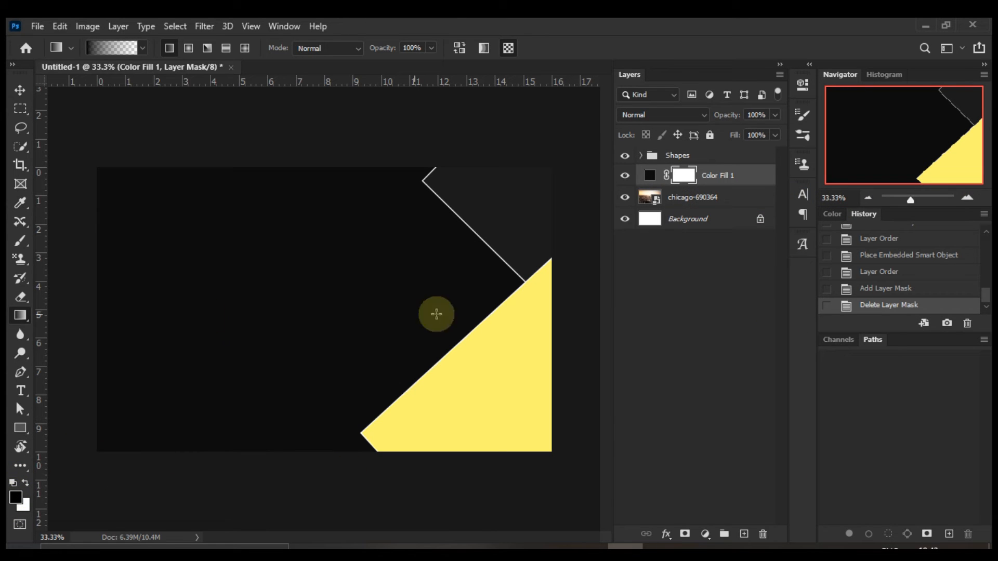
left_click_drag(518, 307, 143, 311)
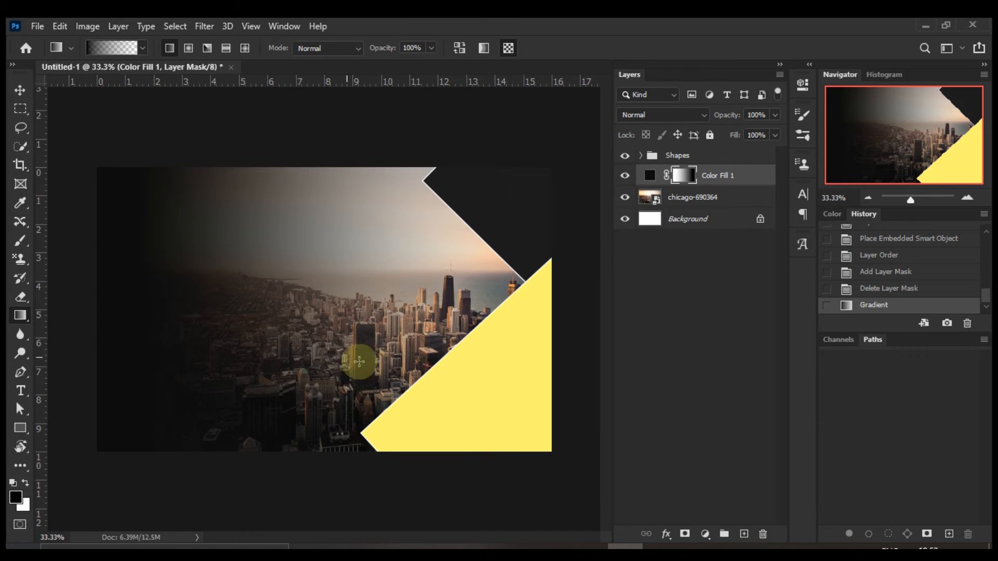
left_click(665, 535)
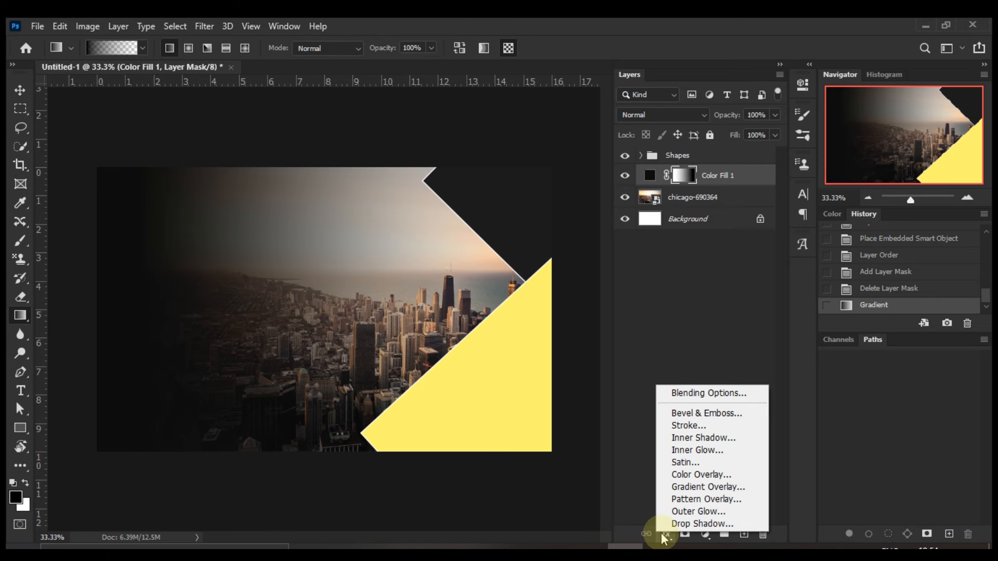
Add the white text YOUR COMPANY in LEMON MILK at 24 pt over the dark left half of the canvas
left_click(21, 390)
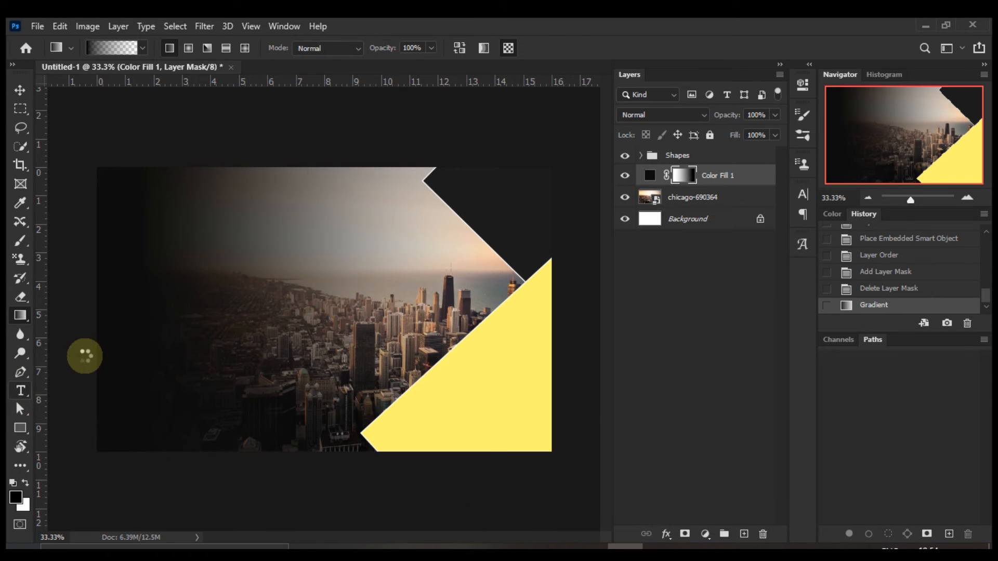
left_click(142, 270)
type("YOUR COMPANY")
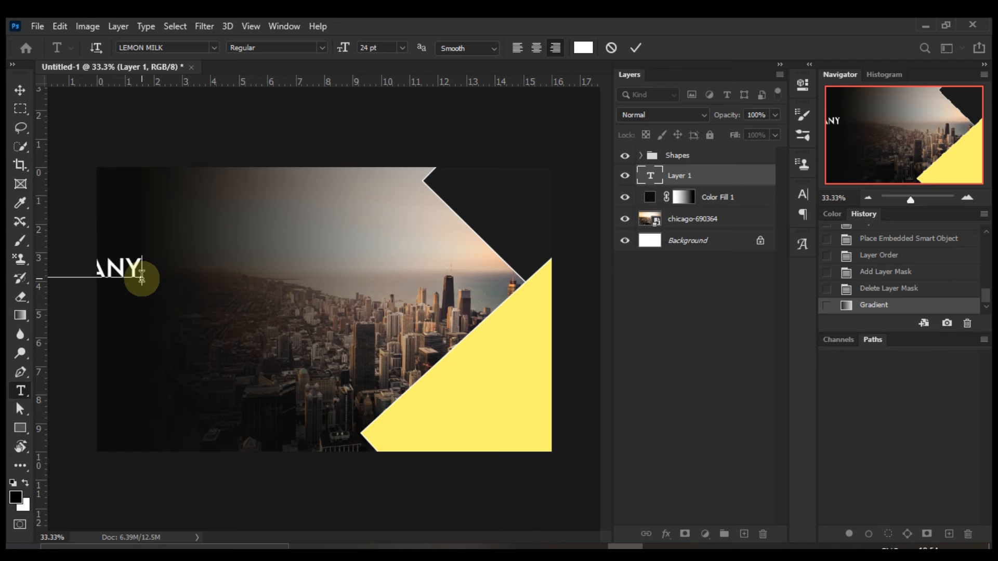
left_click_drag(174, 287, 271, 324)
left_click(583, 47)
left_click(597, 286)
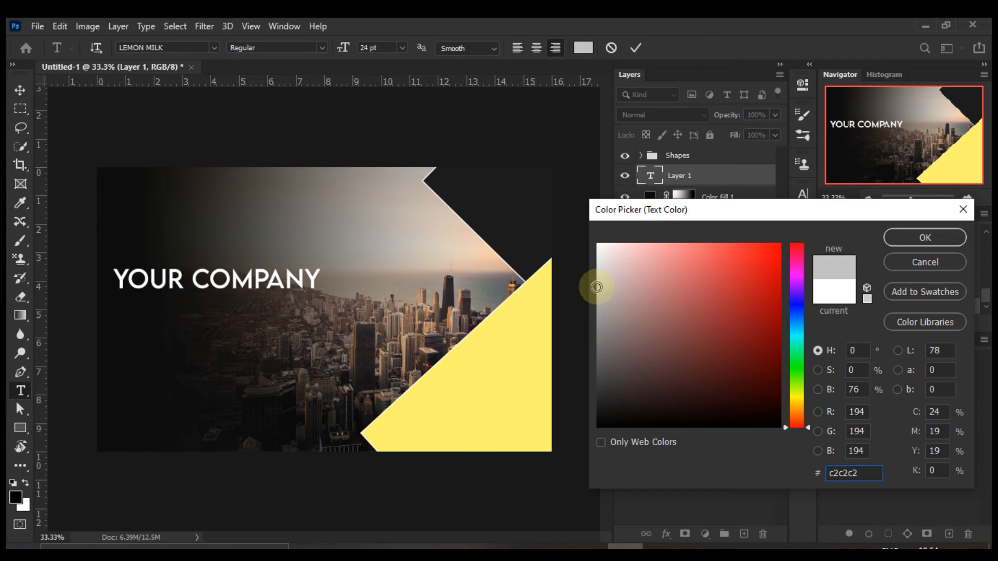
left_click(925, 262)
Draw a white near-horizontal line about 939 px long just beneath the YOUR COMPANY text
left_click(22, 424)
left_click(69, 488)
left_click_drag(108, 298, 334, 297)
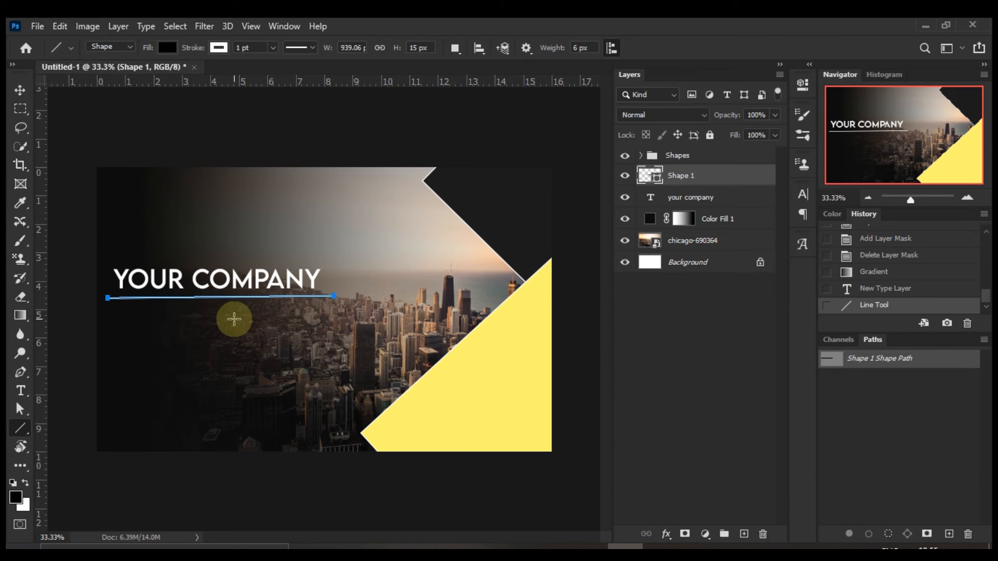
Apply a Drop Shadow to the YOUR COMPANY text layer and raise its opacity to about 46%
key("alt+bracketleft")
left_click(666, 534)
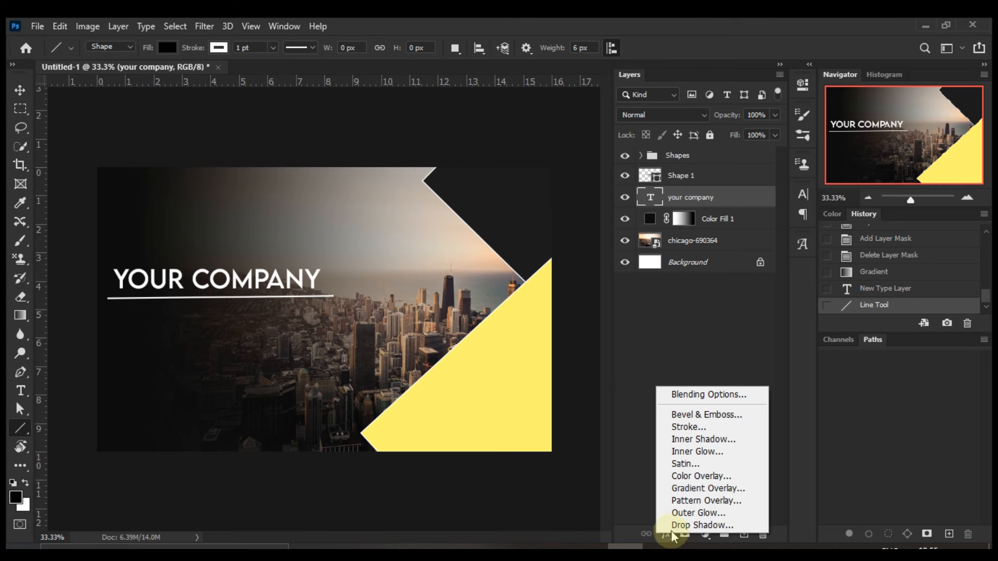
left_click(730, 526)
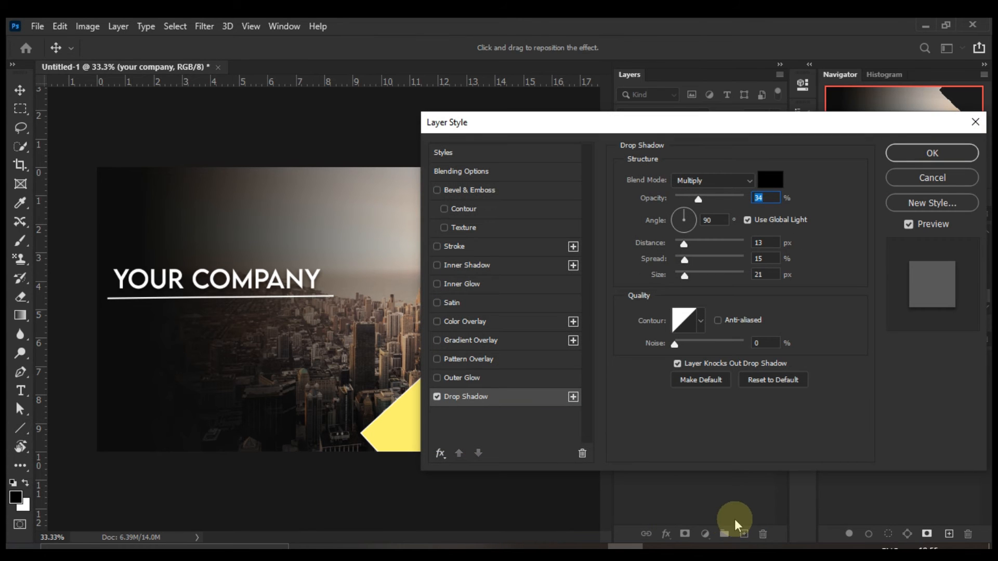
type("46")
left_click_drag(274, 293, 273, 284)
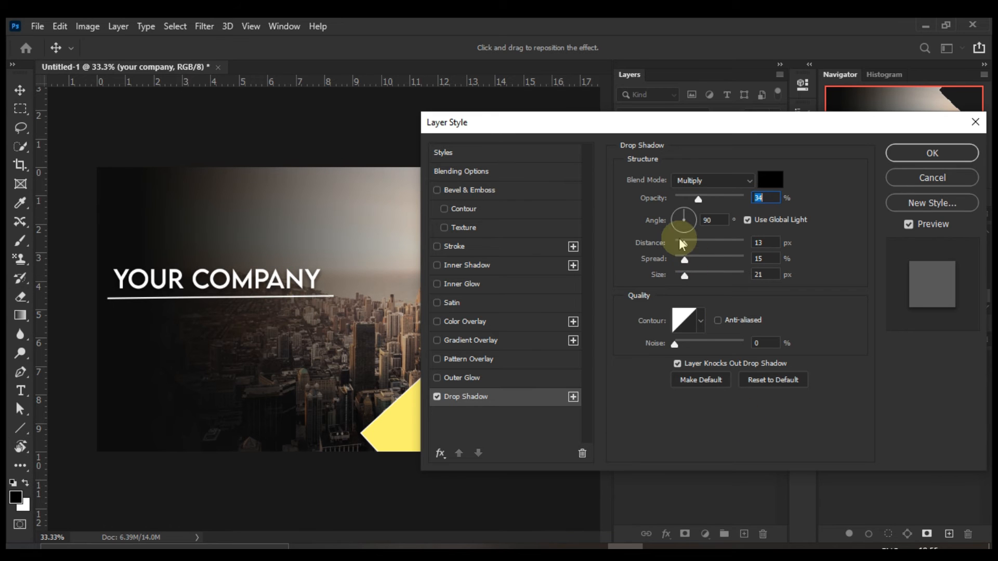
left_click_drag(697, 201, 706, 201)
left_click(928, 154)
Duplicate the yellow Rectangle 2 layer inside the Shapes group
left_click(772, 198)
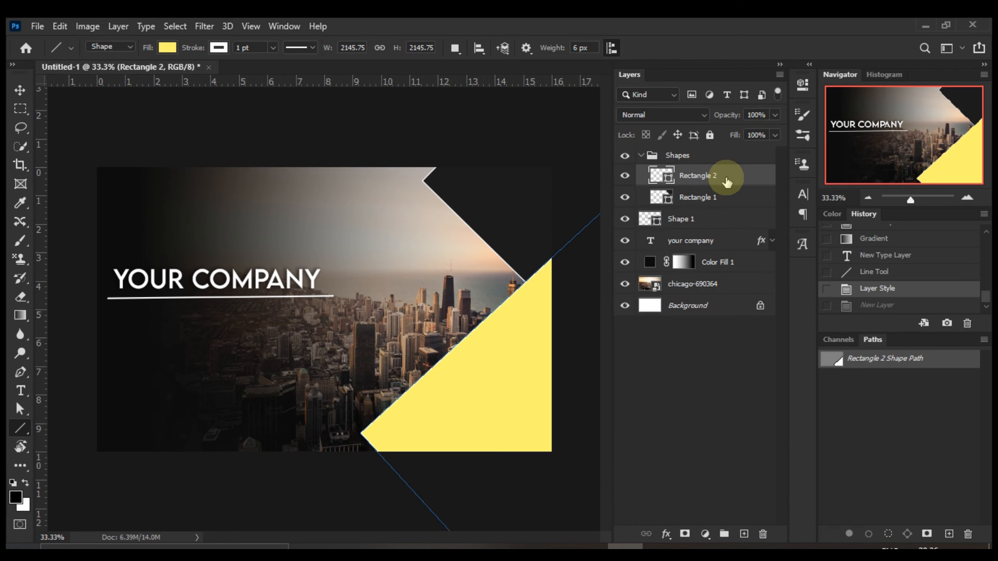
key("ctrl+j")
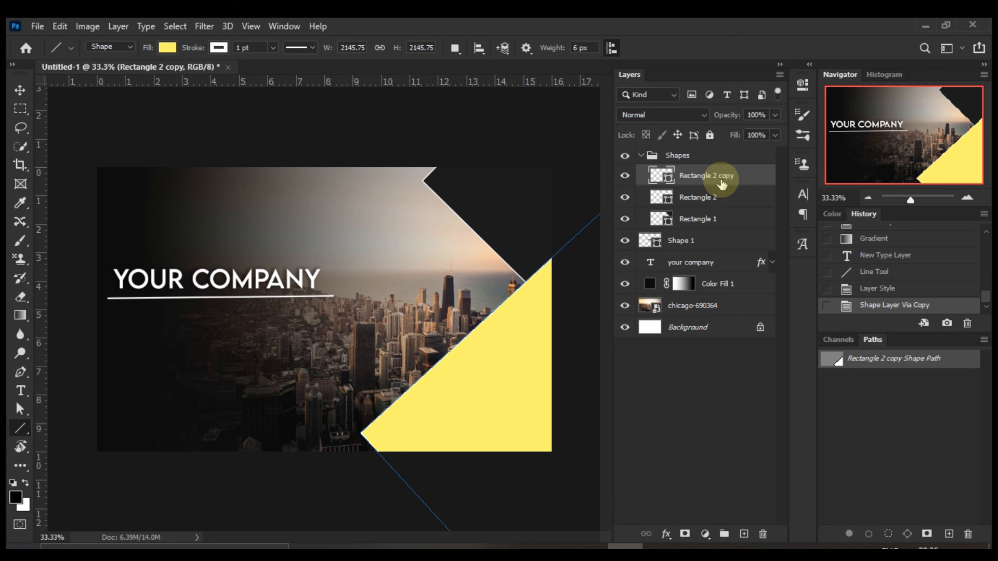
key("ctrl+z")
left_click_drag(720, 179, 746, 535)
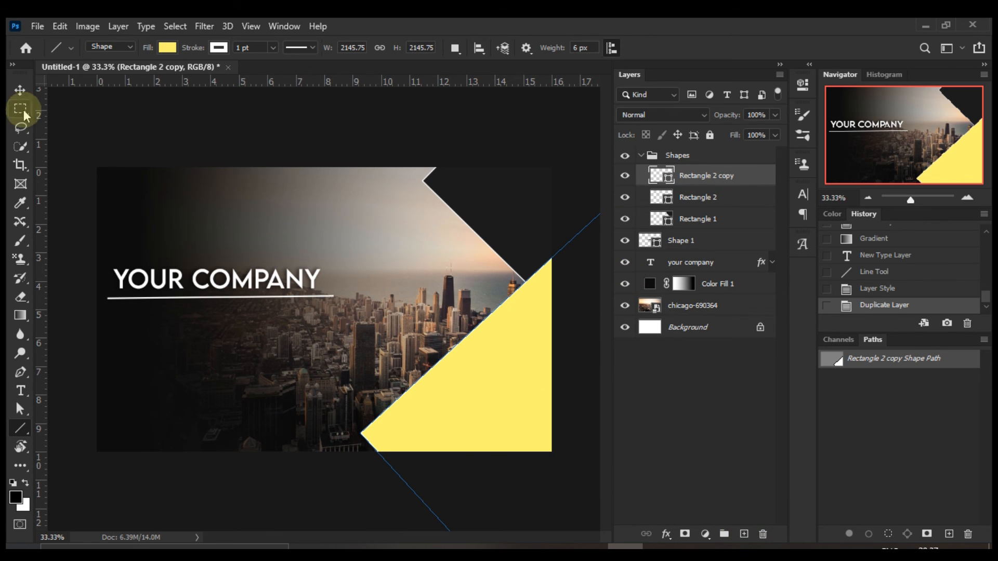
Offset the Rectangle 2 copy up and to the left of the original and set its opacity to 54%
left_click(20, 90)
left_click_drag(508, 387, 488, 395)
left_click_drag(725, 115, 698, 115)
left_click_drag(439, 430, 432, 420)
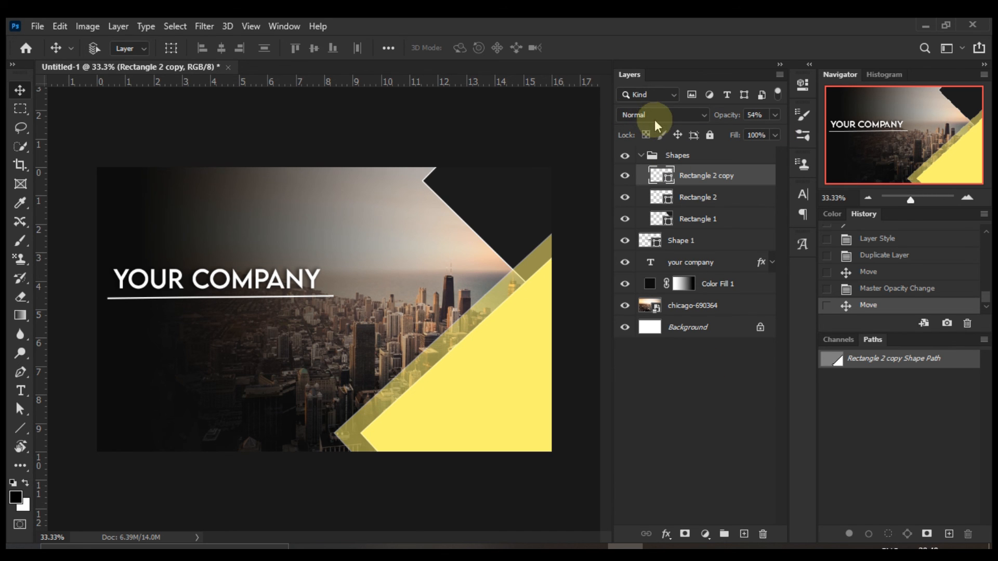
Duplicate the dark Rectangle 1 layer and place the copy as a large diamond over the left half of the canvas
left_click(695, 218)
key("ctrl+j")
left_click_drag(478, 229, 232, 323)
key("ctrl+t")
left_click_drag(379, 405, 240, 374)
key("Return")
Set the Rectangle 1 copy's blend mode to Color, scale it to about 112%, and nudge it into place
left_click(673, 114)
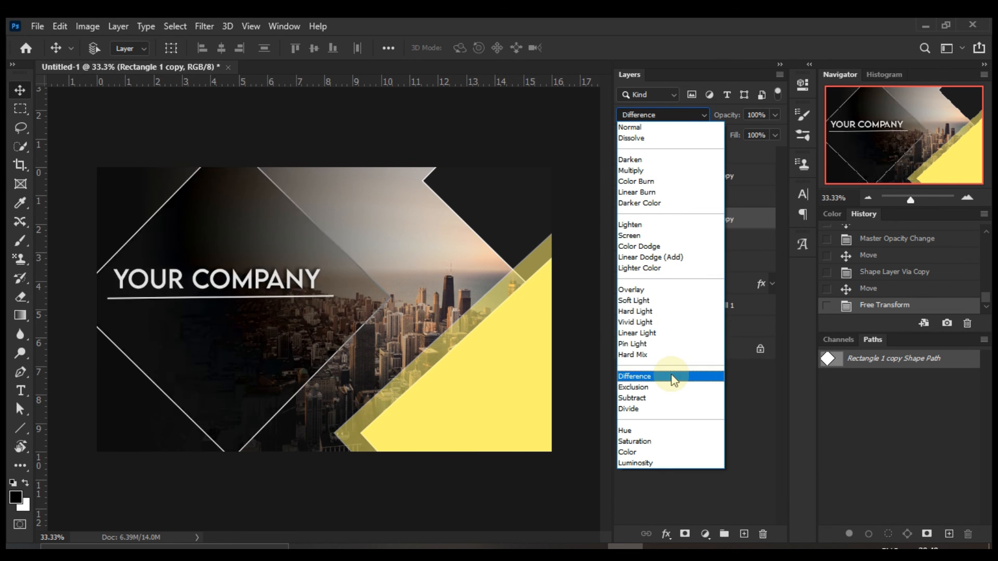
left_click(650, 453)
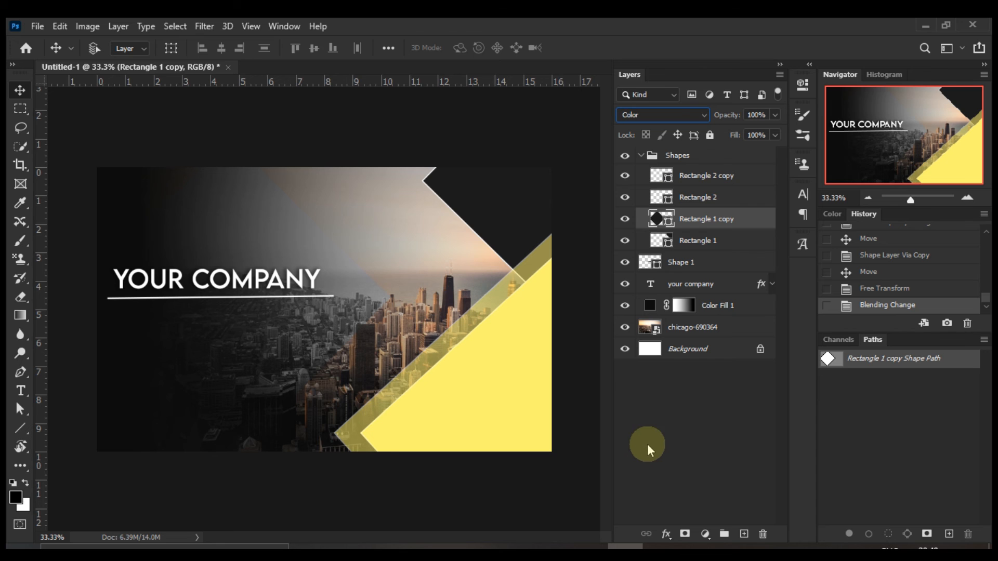
key("ctrl+t")
left_click_drag(71, 137, 33, 100)
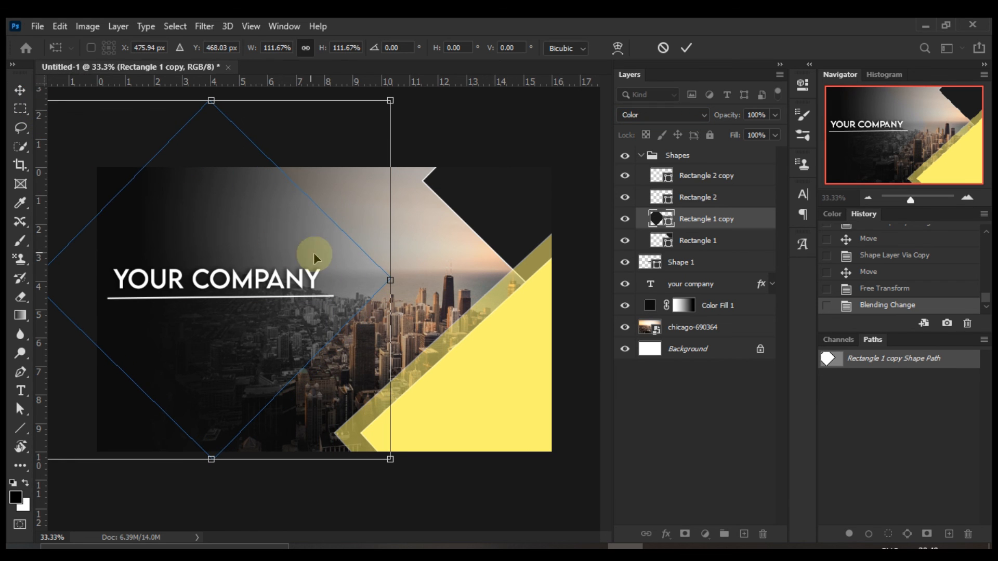
left_click_drag(348, 256, 353, 264)
key("Return")
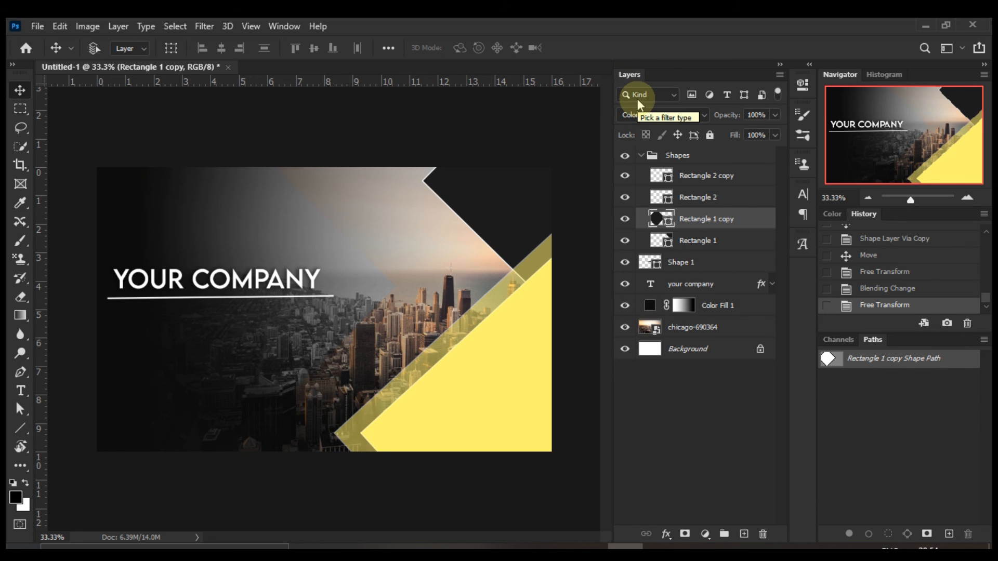
Try filtering the layer list by Name, by Effect and by Mode
left_click(660, 94)
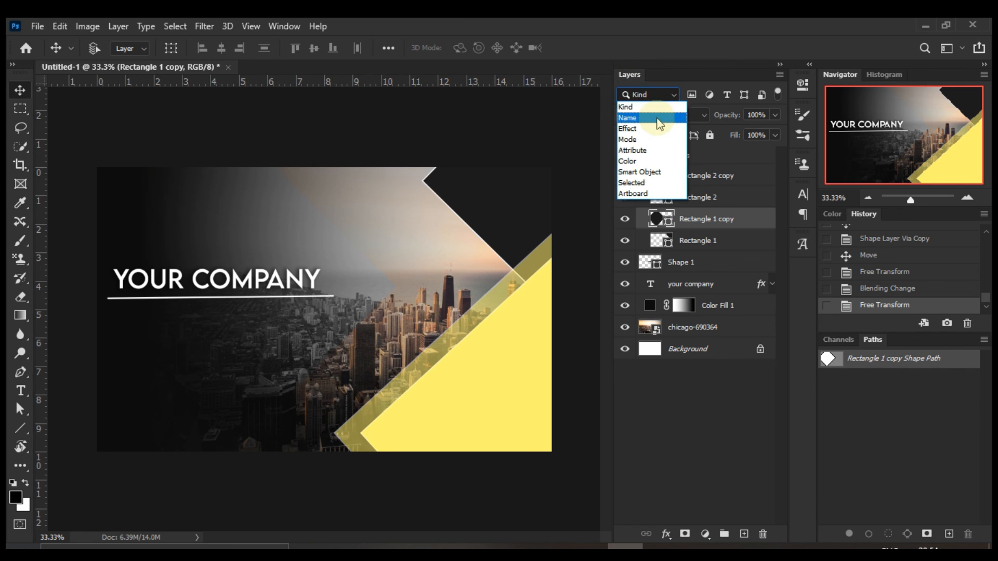
left_click(659, 117)
left_click(665, 94)
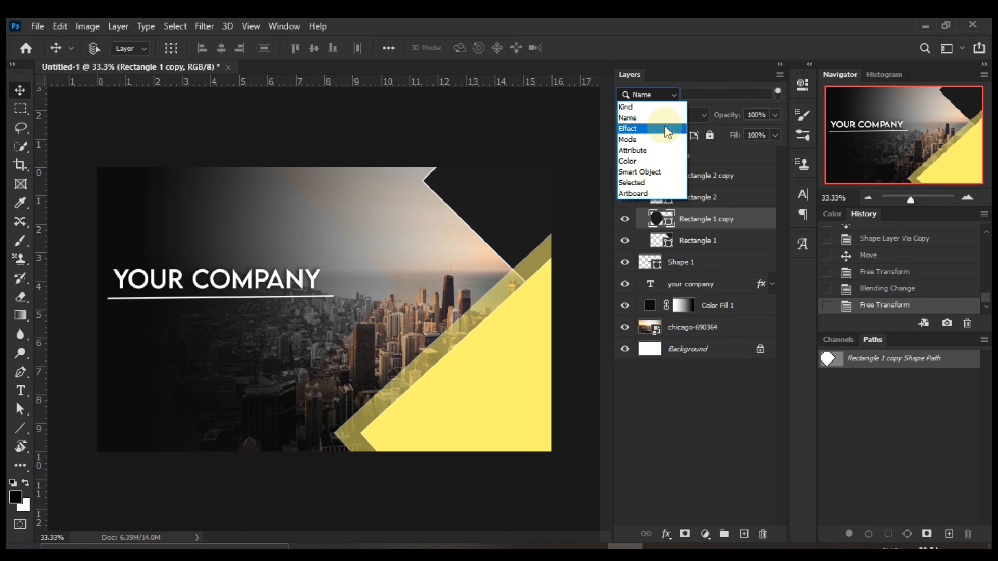
left_click(664, 128)
left_click(669, 94)
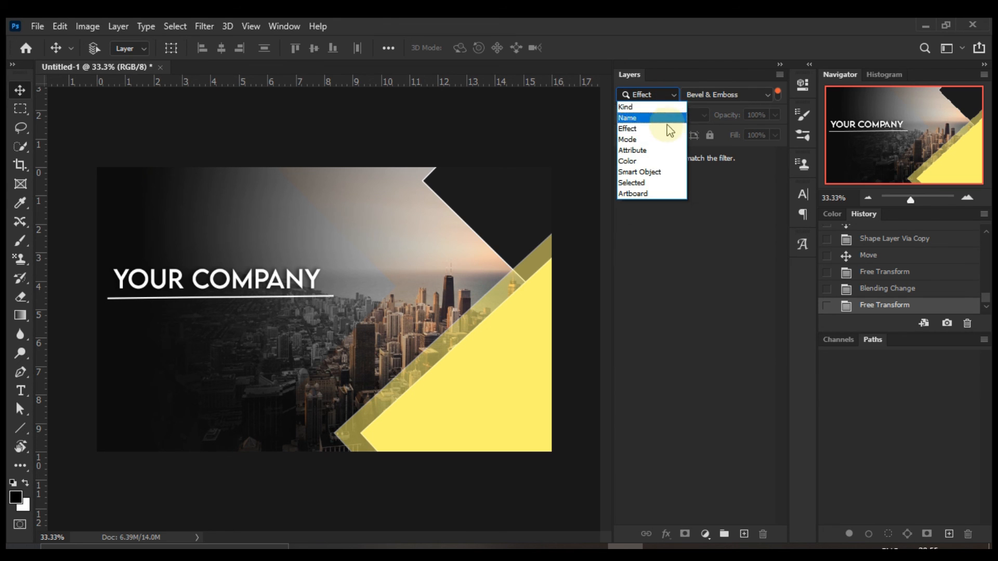
left_click(659, 139)
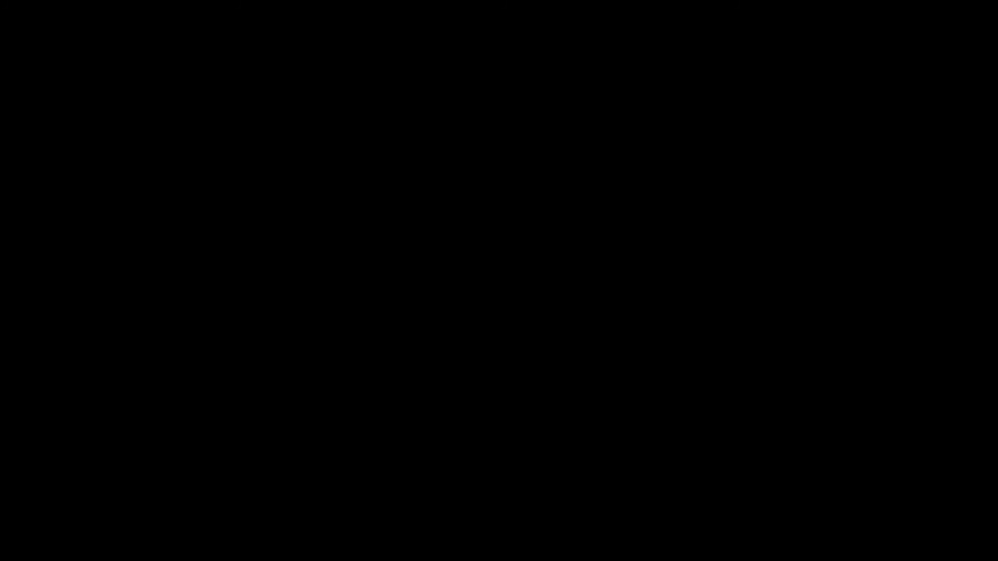